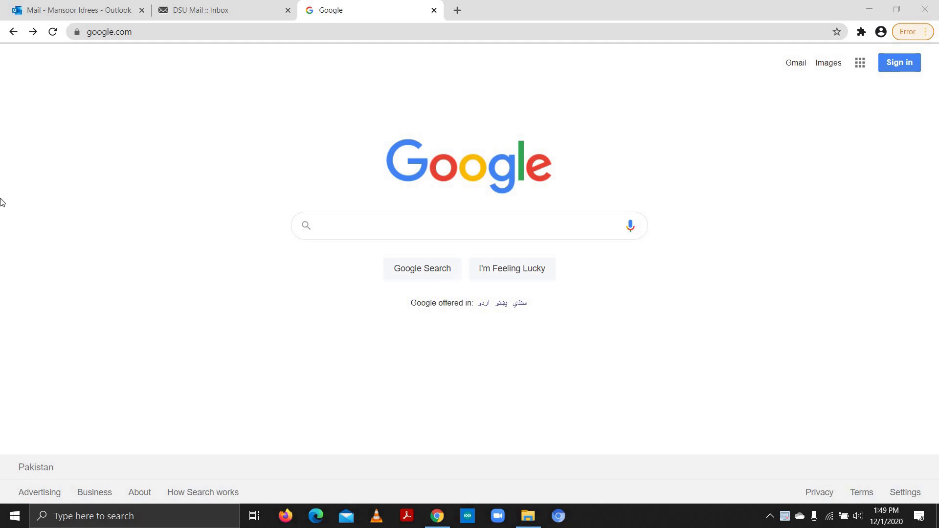
Run a Google search for 'autocad'.
click(201, 32)
text(autocad)
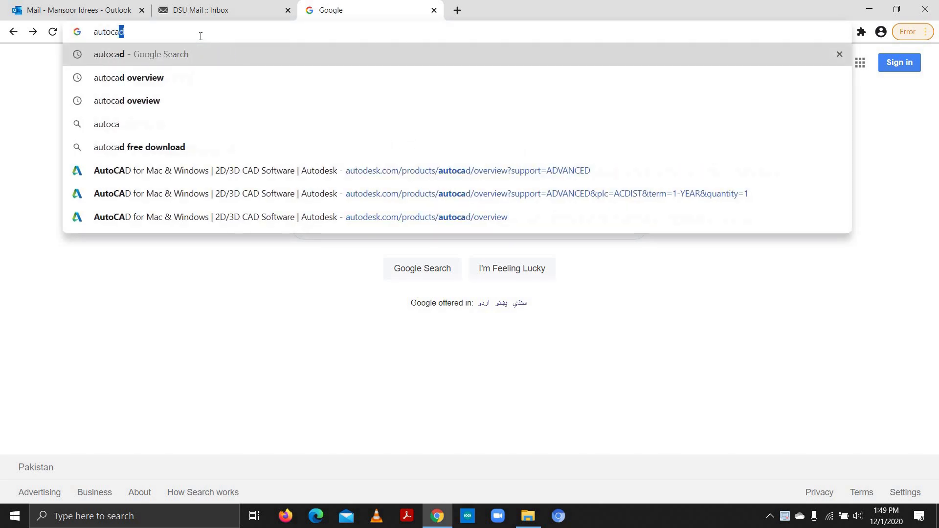
key(Return)
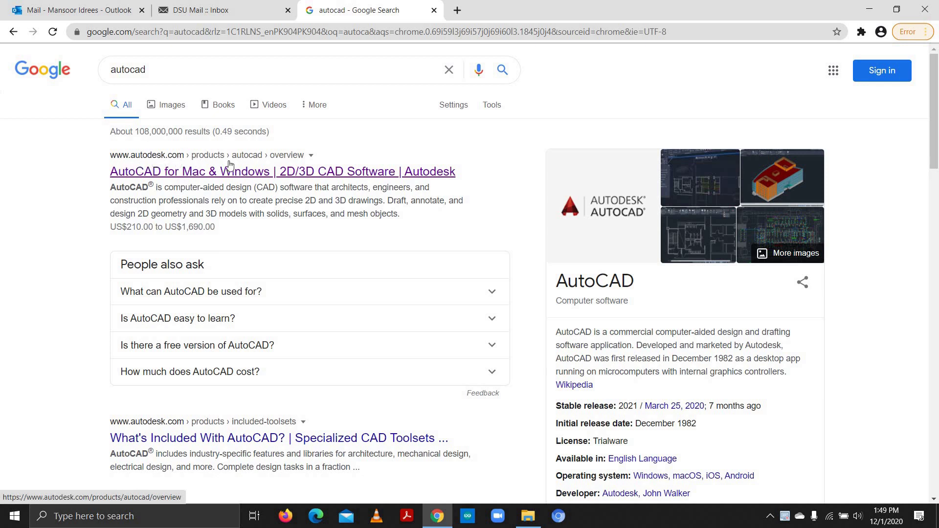
Open Autodesk's AutoCAD result, then go to the FREE TRIALS page.
click(251, 178)
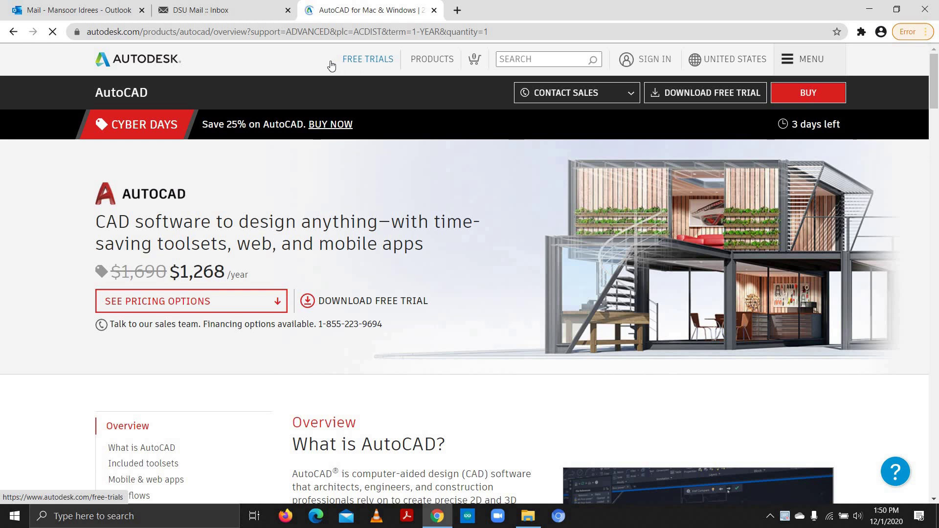
click(363, 59)
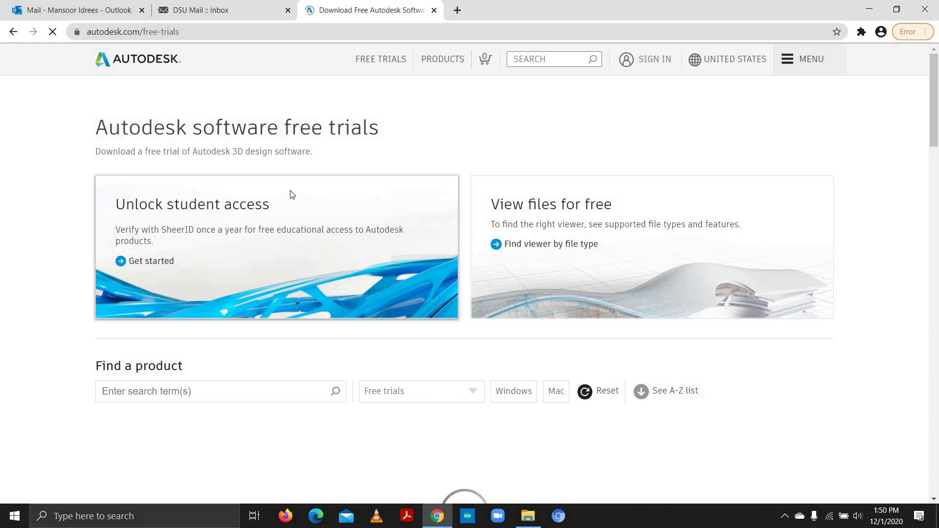
Choose Unlock student access and start the education benefits sign-up.
click(134, 267)
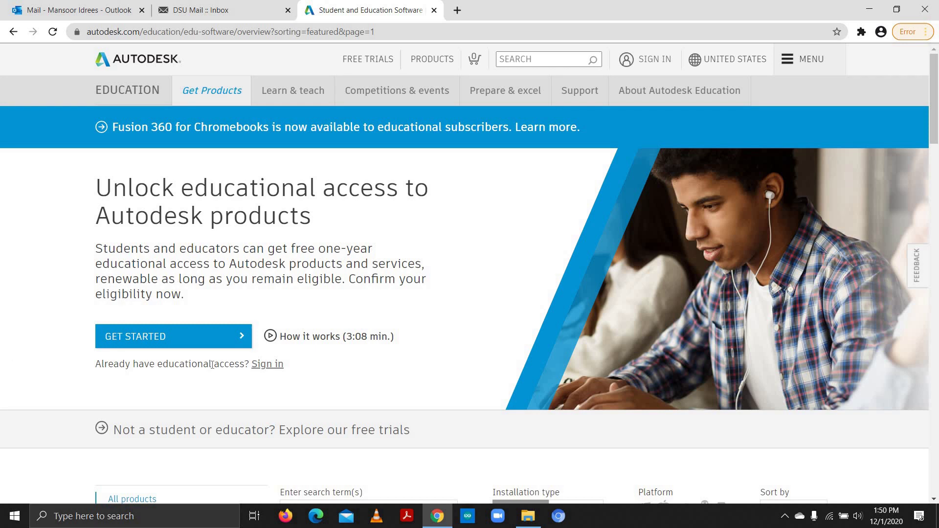
click(231, 346)
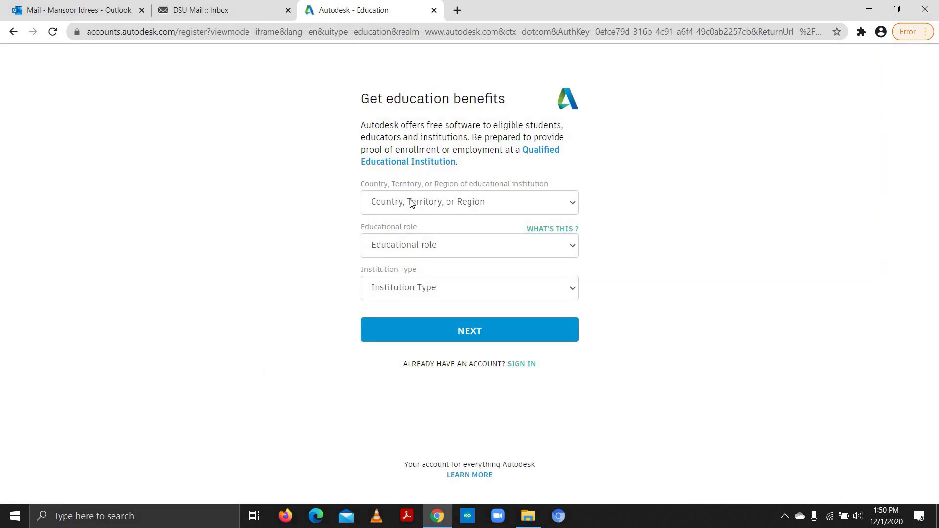
Set Country to Pakistan, role to Student, institution type to University/Post-Secondary.
click(411, 204)
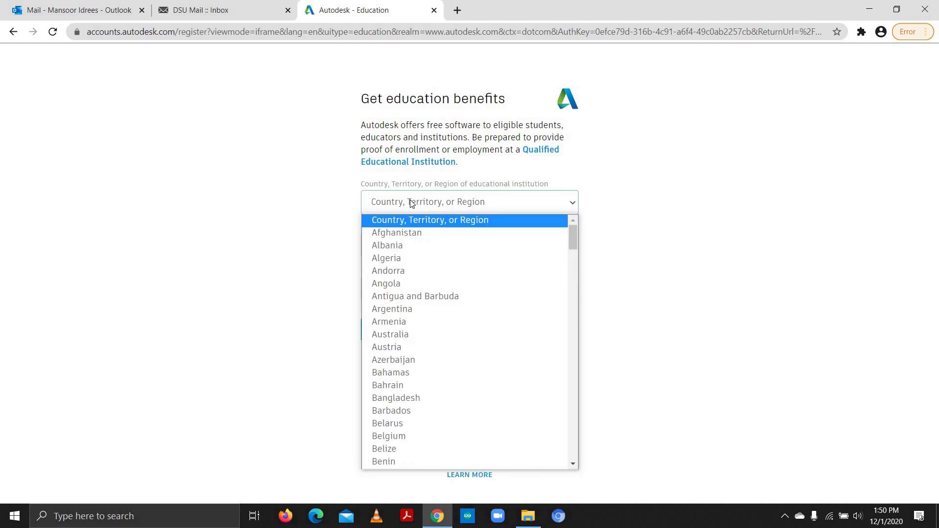
key(p)
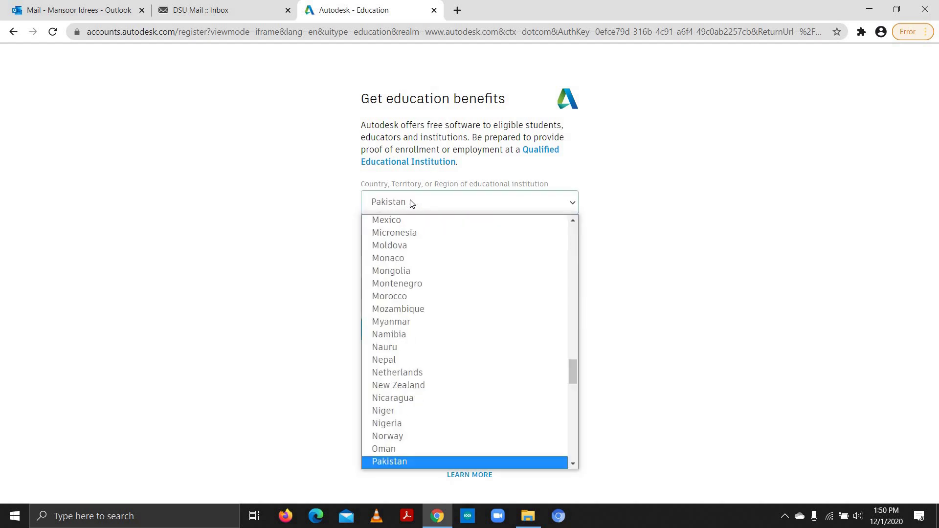
key(Return)
key(Tab)
key(Tab)
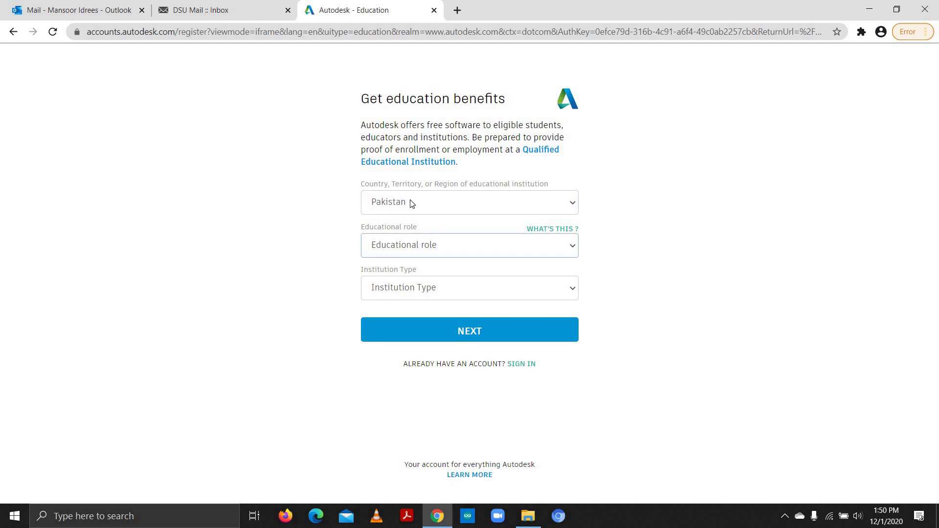
click(427, 250)
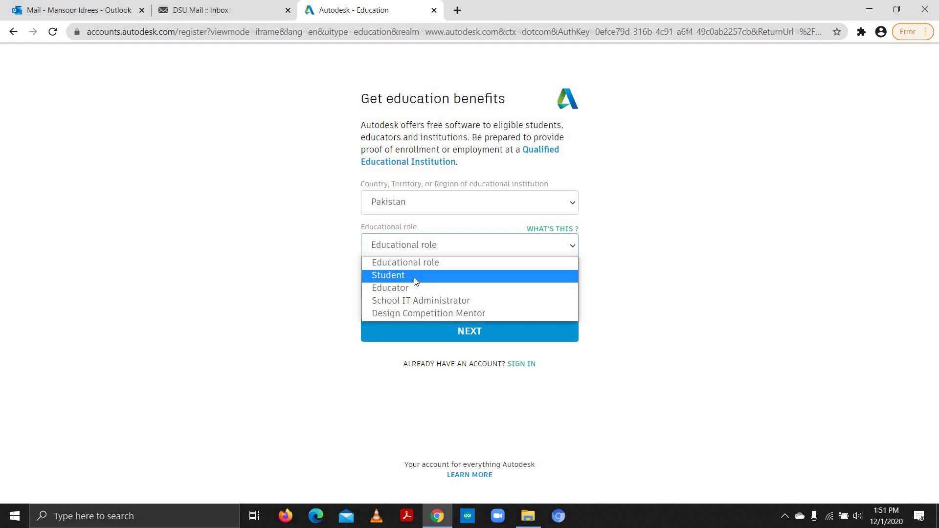
click(413, 278)
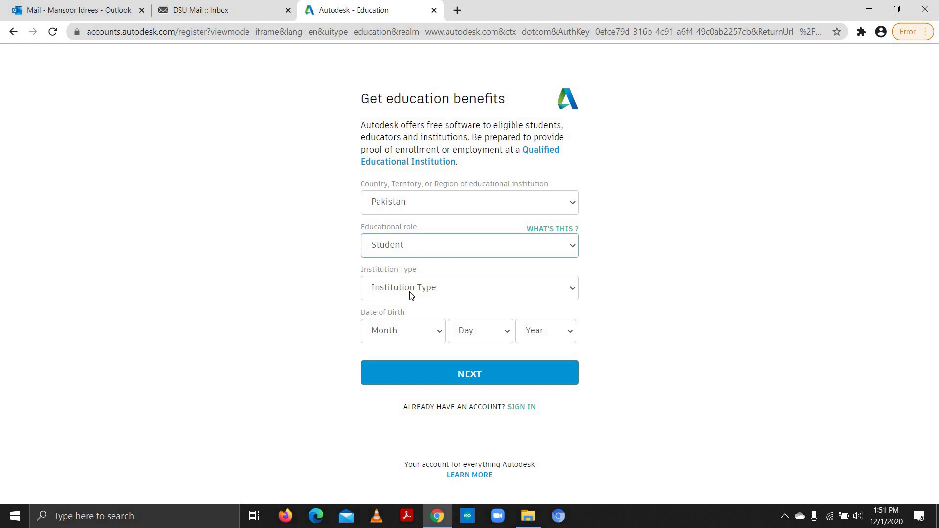
click(410, 294)
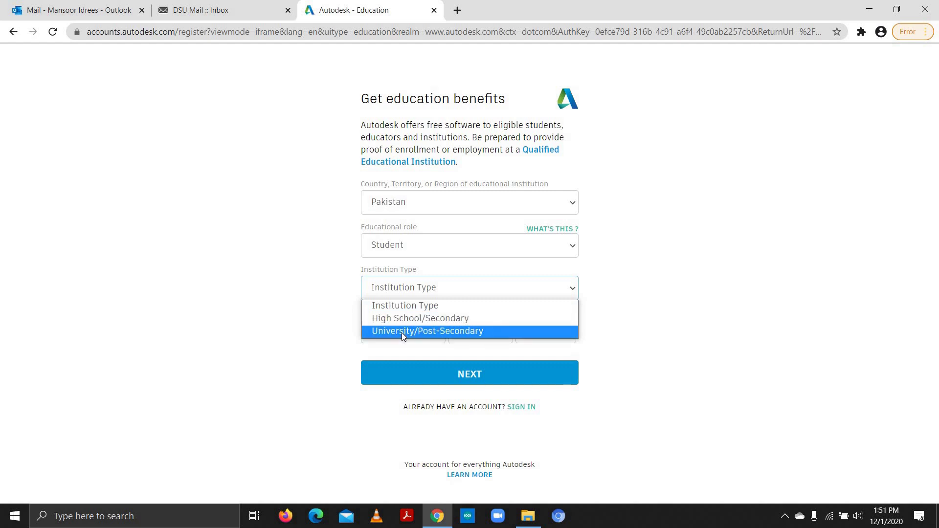
click(402, 332)
Enter the date of birth as January 1, 2000.
click(402, 337)
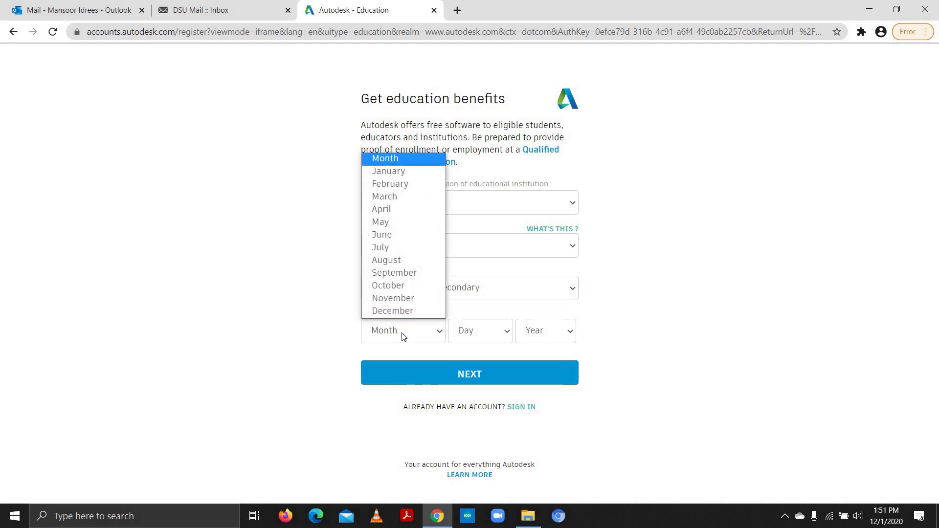
key(Down)
key(Return)
key(Tab)
key(Down)
key(Tab)
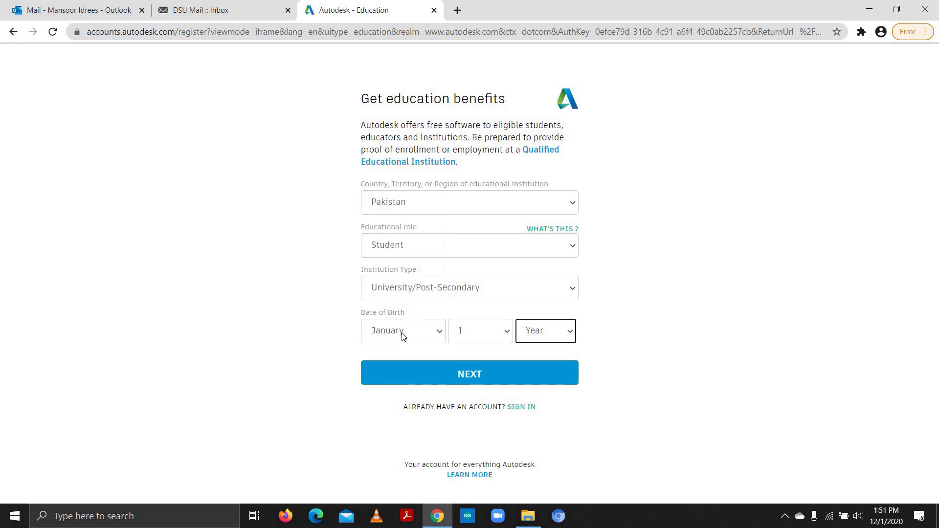
text(2000)
Submit the eligibility details and enter the student's first name, last name and e-mail.
click(411, 370)
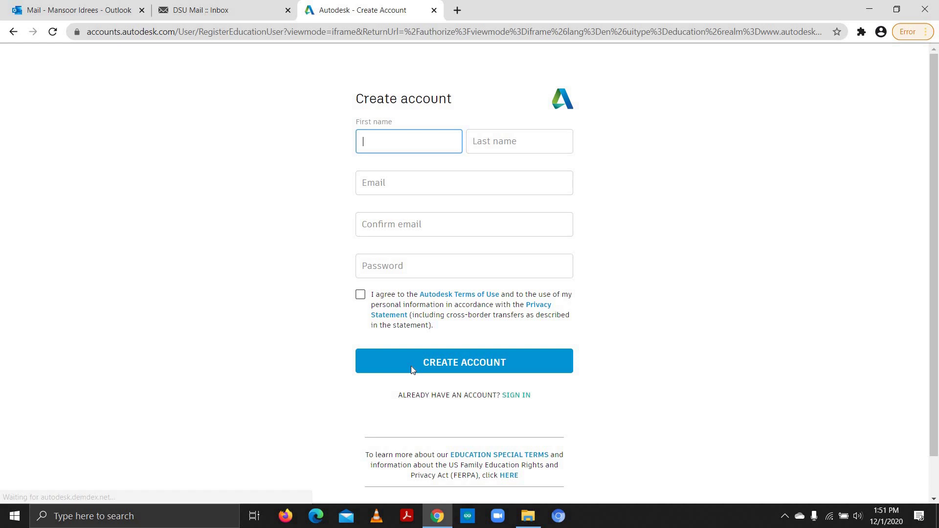
key(Tab)
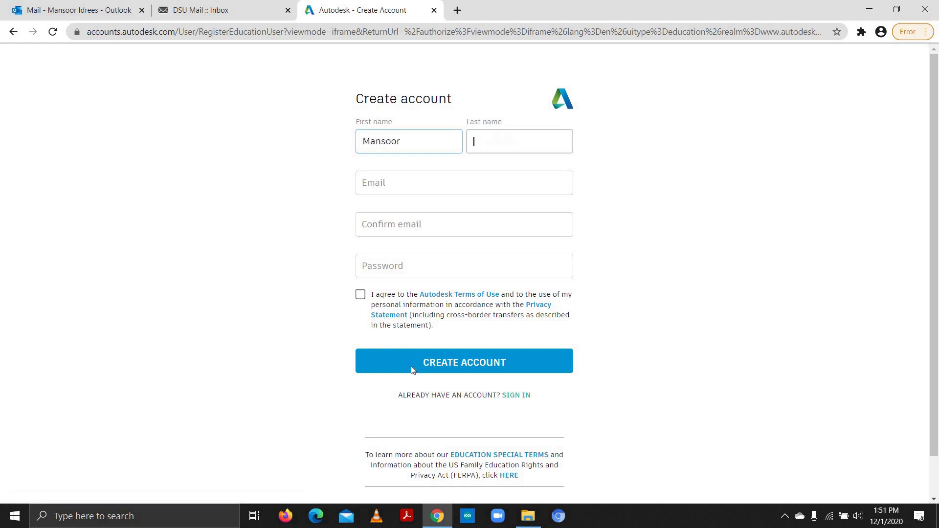
key(Tab)
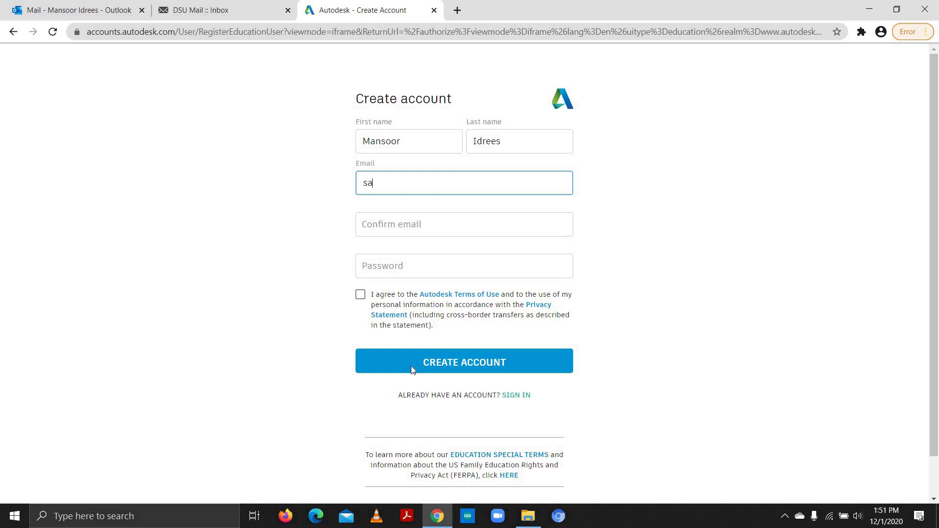
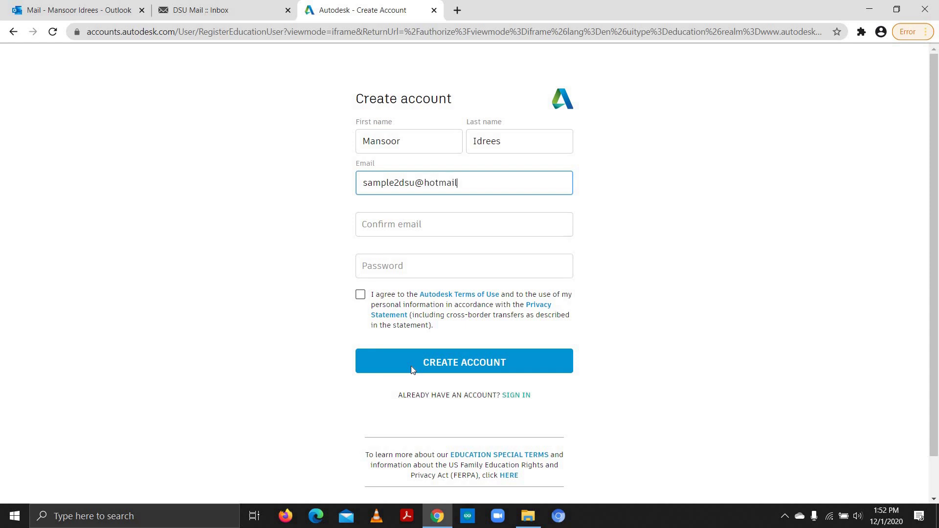
Paste the e-mail as confirmation, set the account password, accept terms and create the account.
key(ctrl+a)
key(ctrl+c)
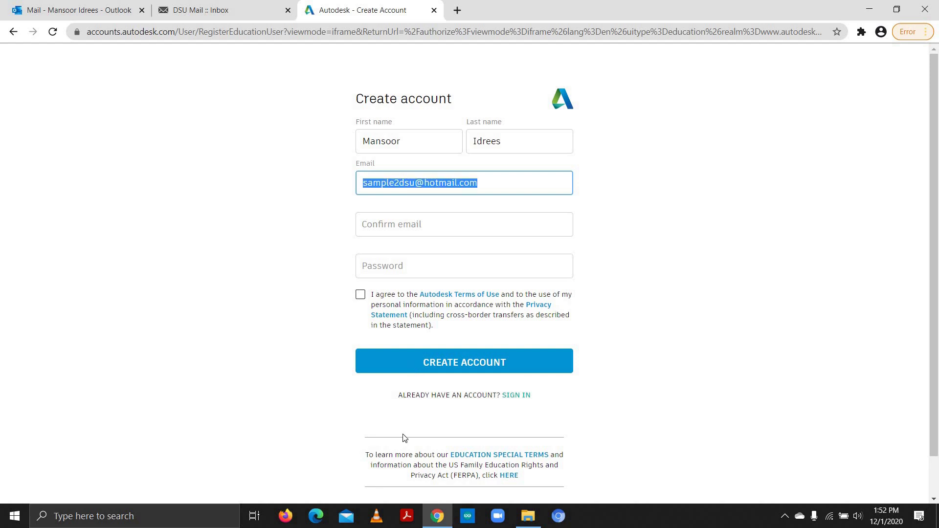
click(503, 219)
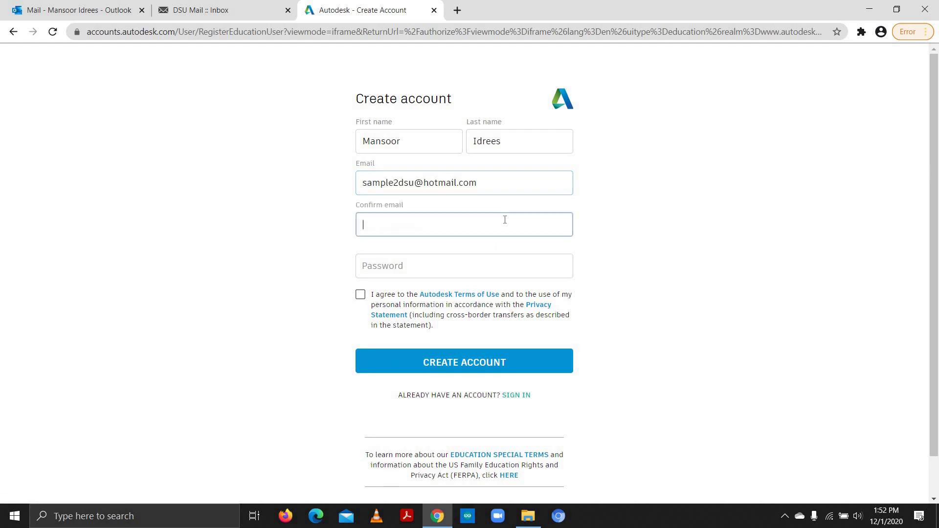
key(ctrl+v)
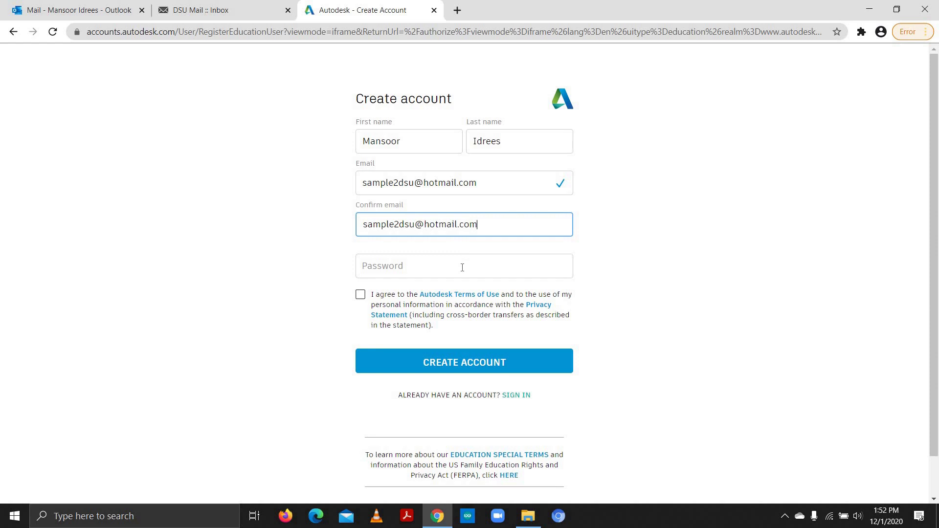
click(462, 267)
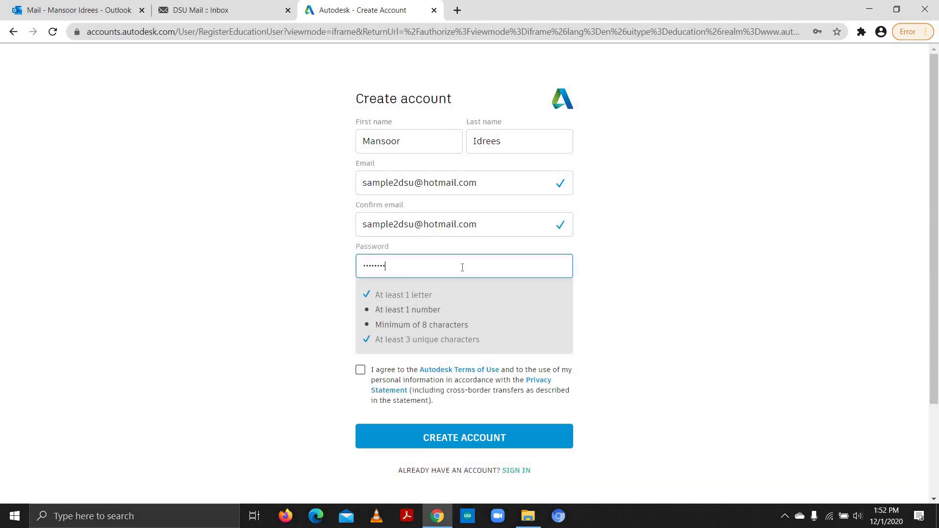
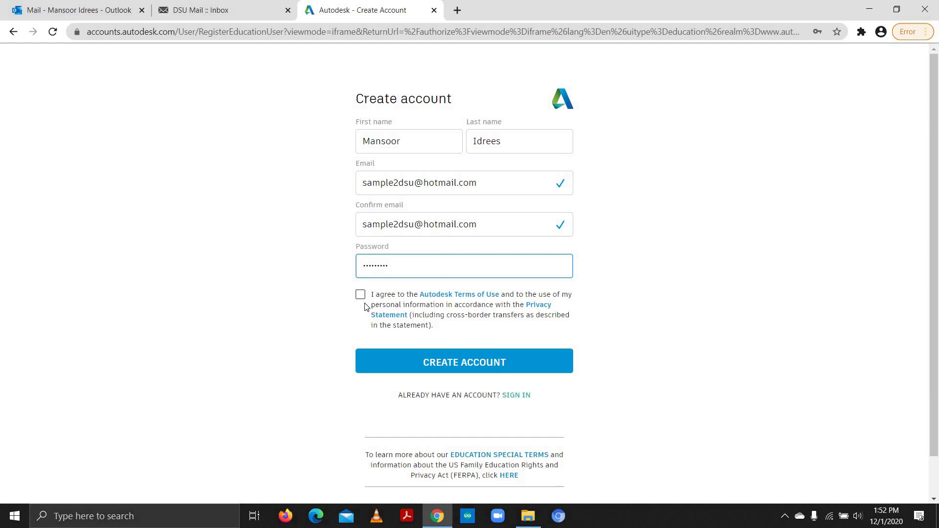
click(361, 296)
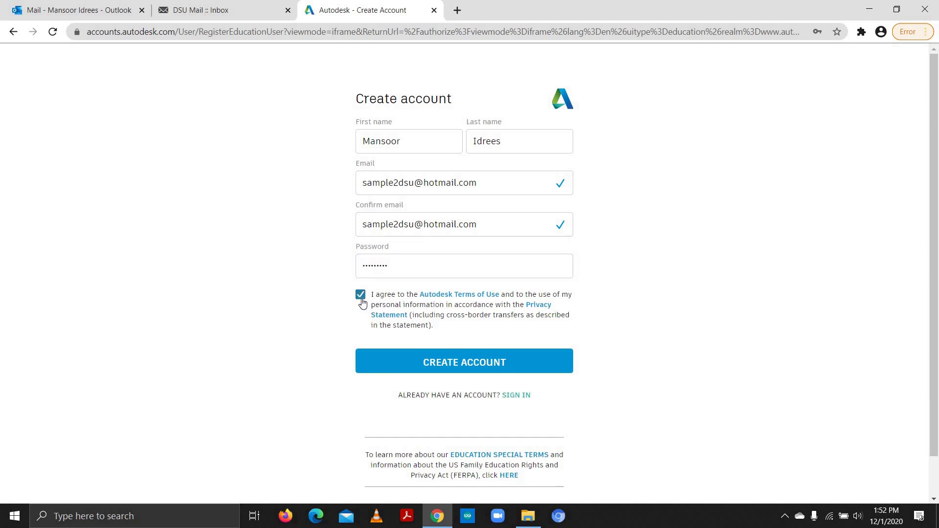
click(392, 358)
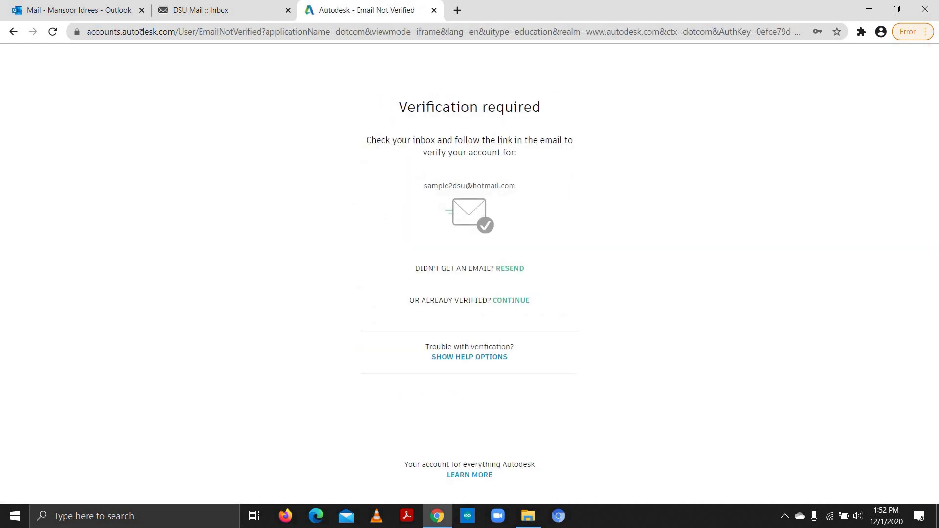
Verify the address from the 'Verify your Autodesk account' email and opt in to marketing.
click(85, 13)
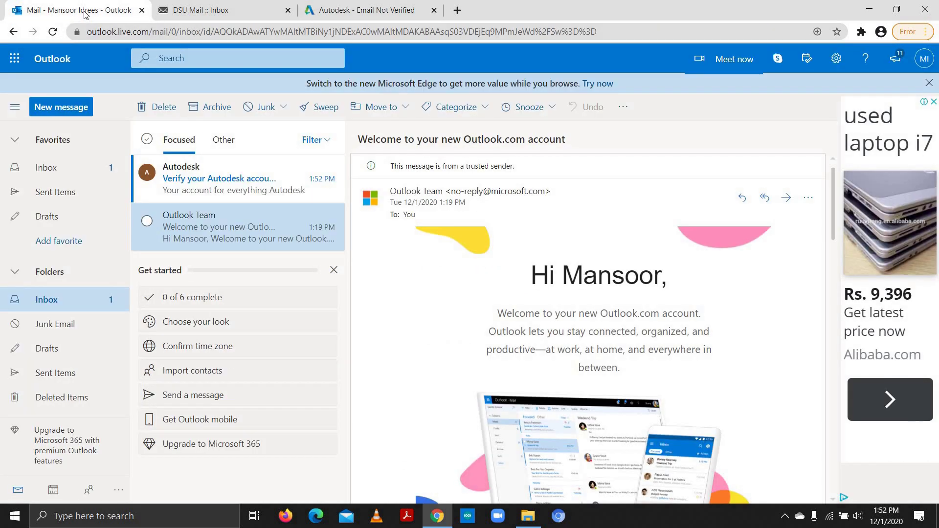
click(228, 181)
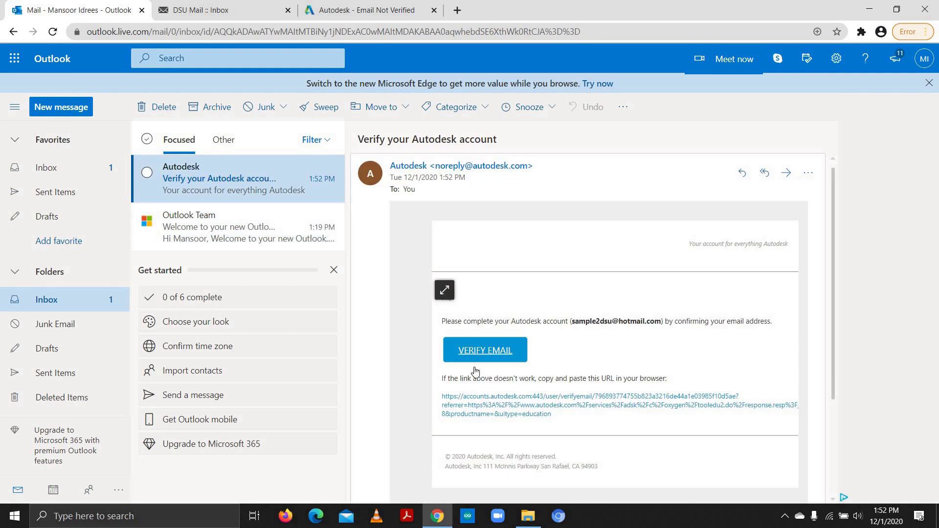
click(477, 366)
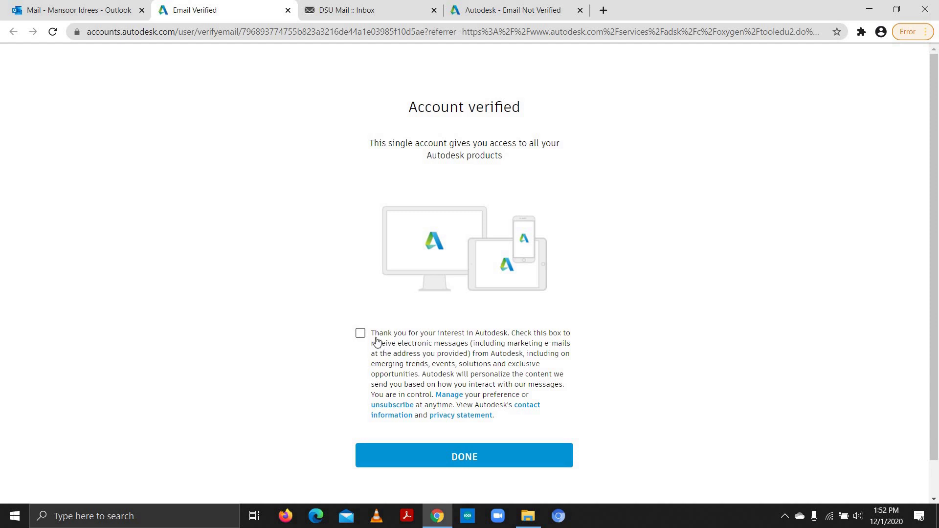
click(364, 335)
Pick DHA Suffa University as institution and tick Architecture, Engineering & Construction.
click(423, 456)
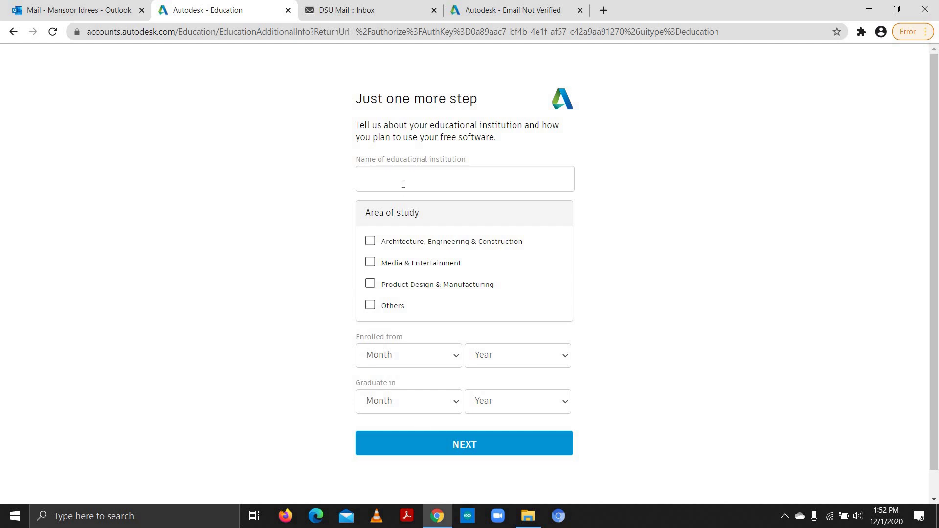
text(D)
text(asu)
key(BackSpace)
key(BackSpace)
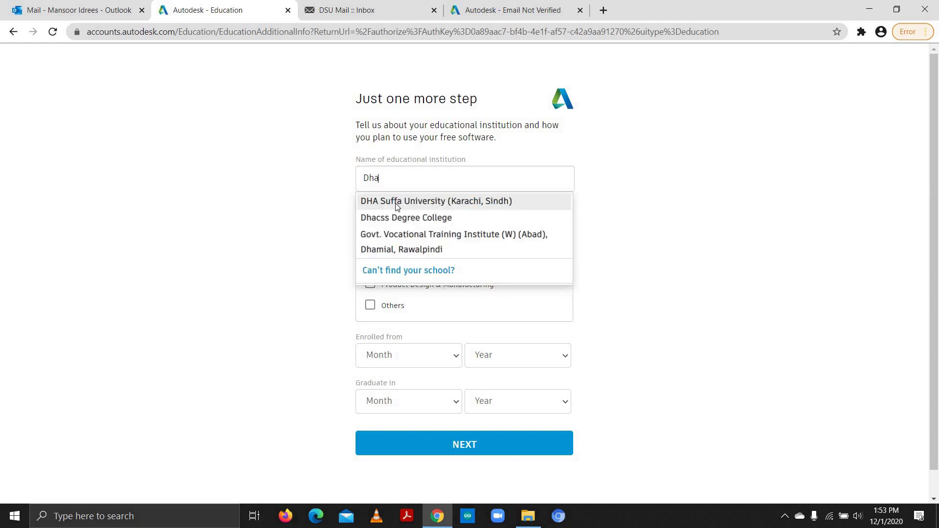
click(395, 203)
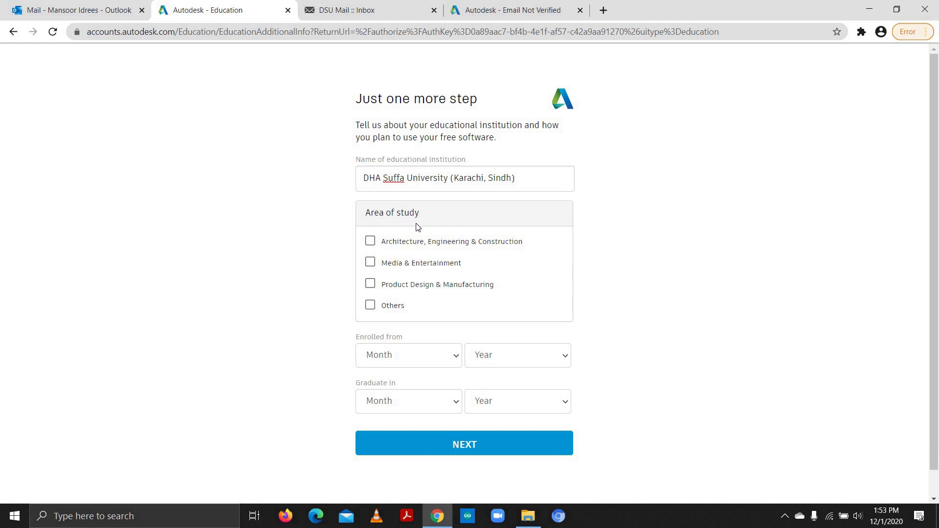
click(374, 245)
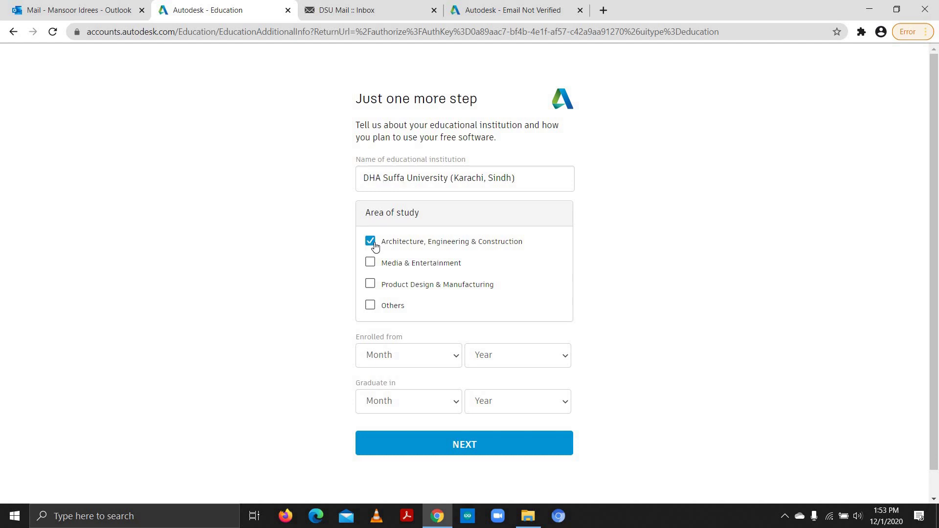
Set enrolment to October 2020 and graduation to October 2023, then submit.
click(393, 358)
key(Down)
key(Return)
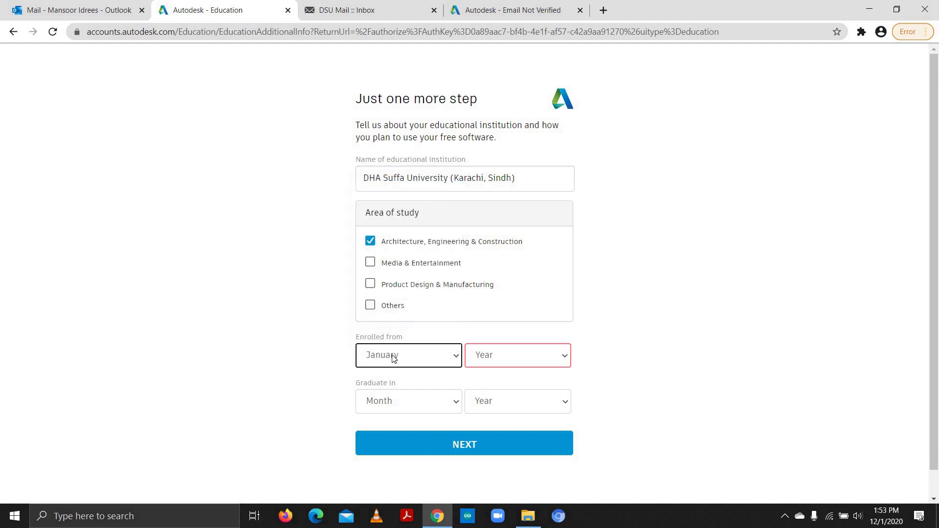
click(444, 357)
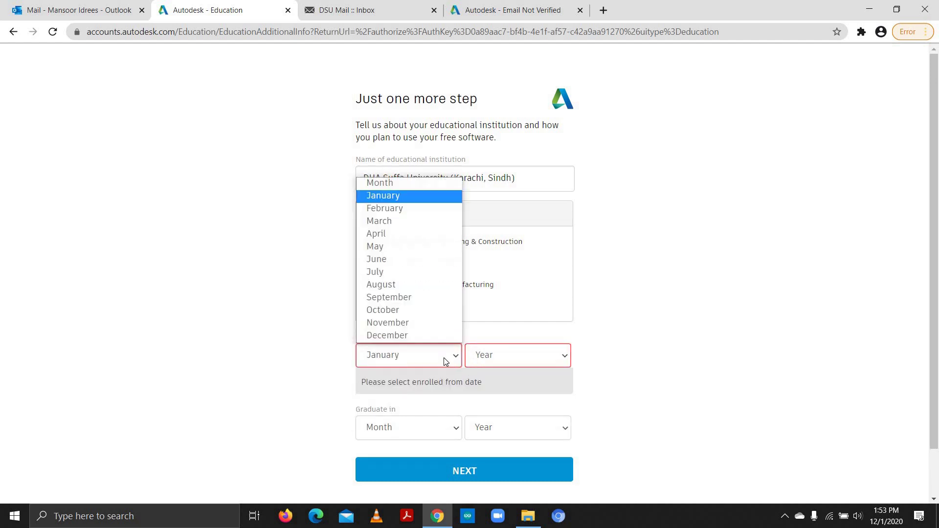
click(419, 311)
click(476, 351)
text(2020)
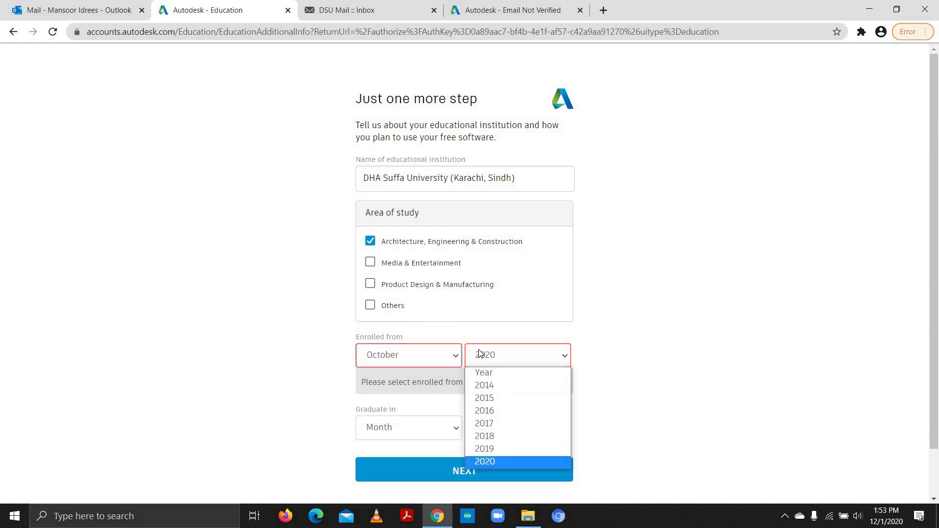
click(426, 439)
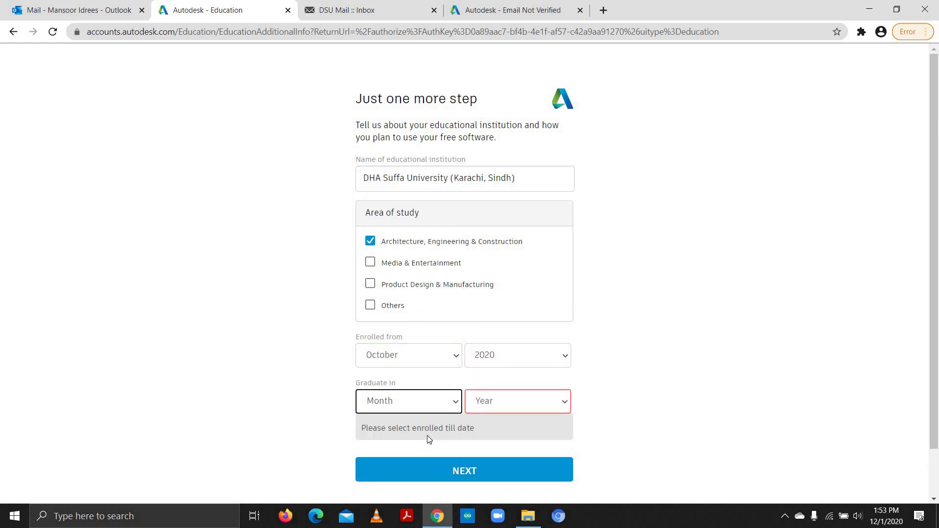
click(436, 405)
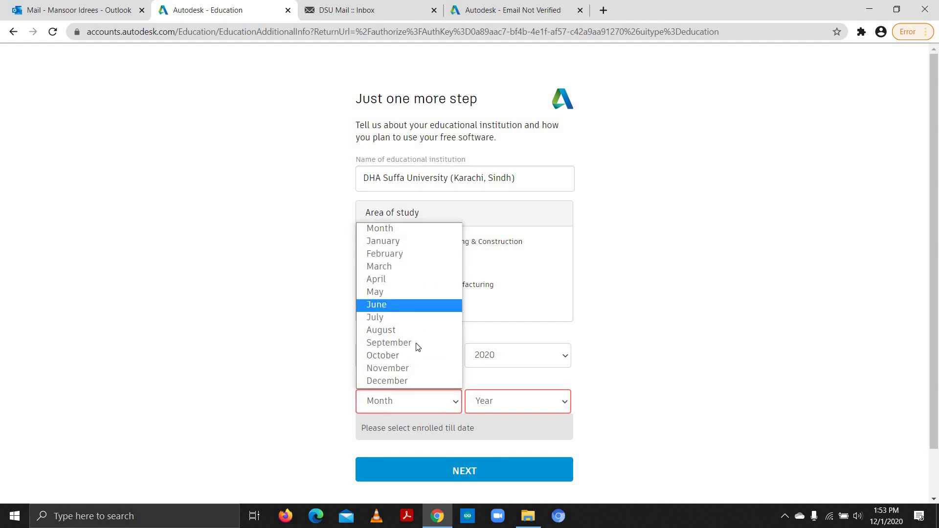
click(414, 356)
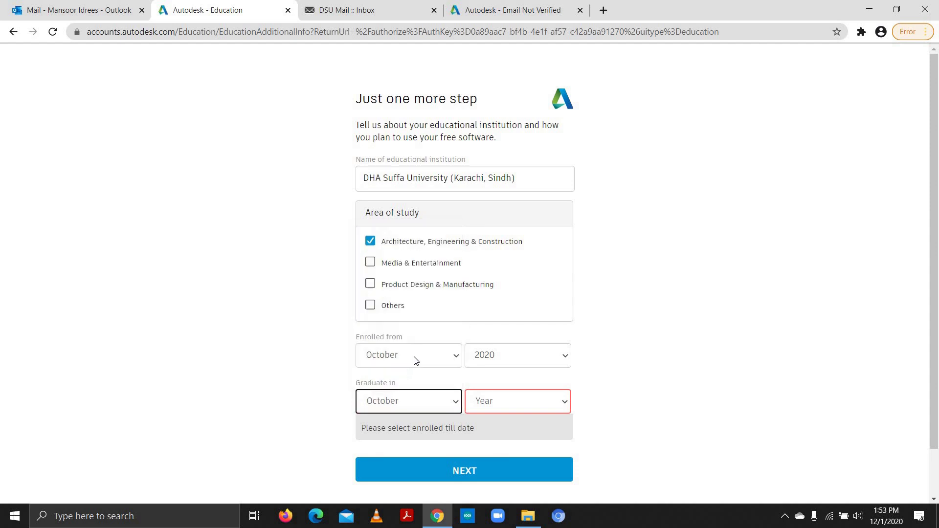
click(488, 404)
click(491, 341)
click(456, 452)
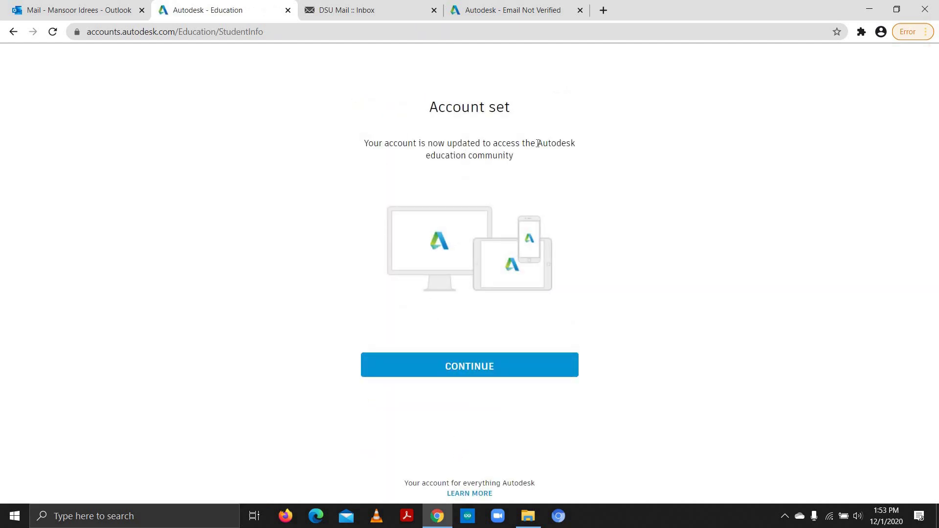
Continue past Account set and start the educational eligibility confirmation.
click(458, 372)
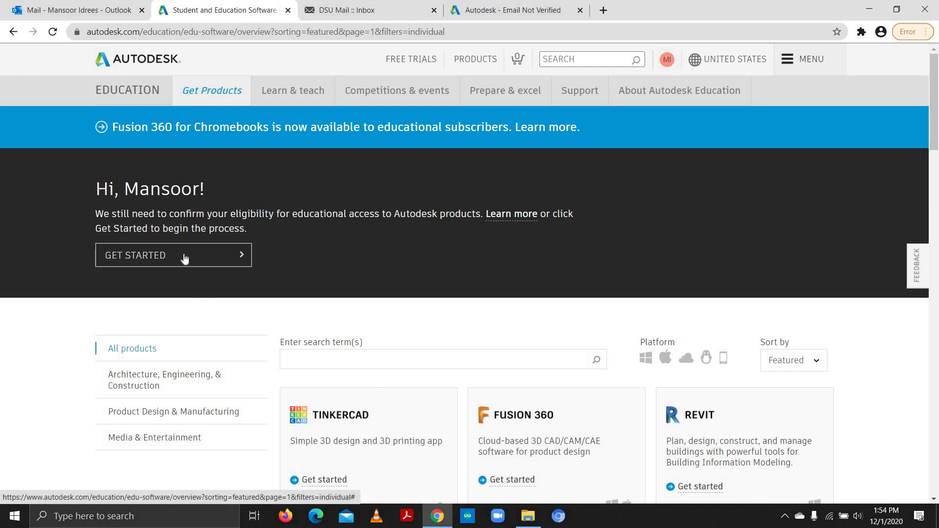
click(154, 258)
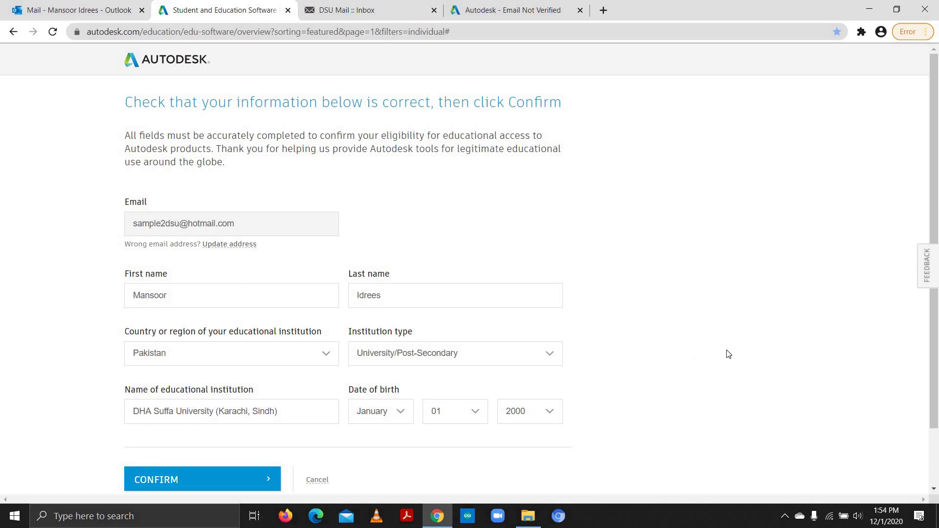
Confirm the prefilled student information on the eligibility form.
scroll(937, 260, down, 1)
scroll(937, 260, down, 1)
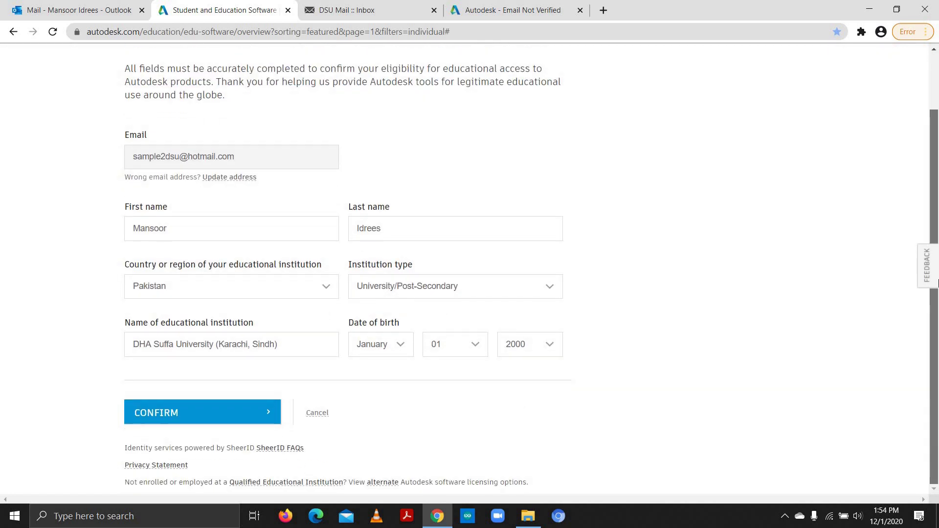
click(260, 419)
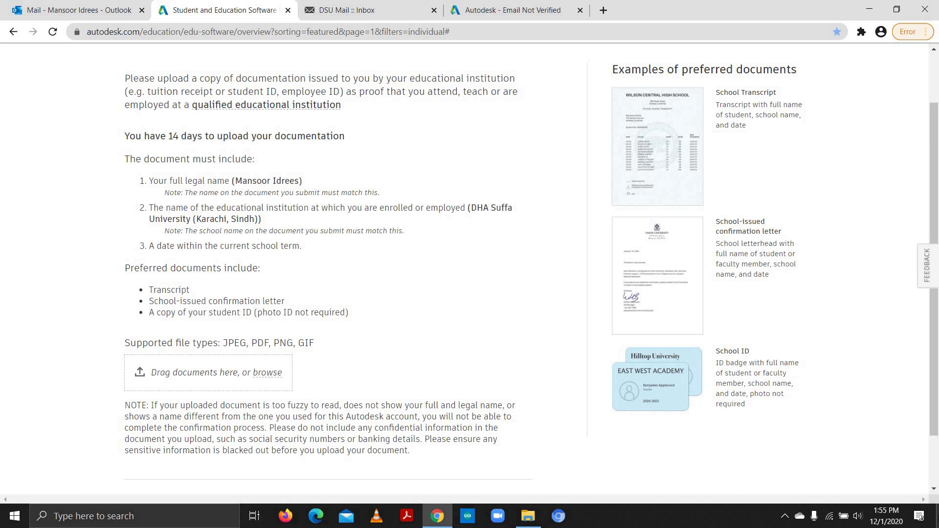
Upload NED-Degree.pdf, NED-Transcript.pdf and ssc cert.jpeg from the autocad data folder.
click(871, 7)
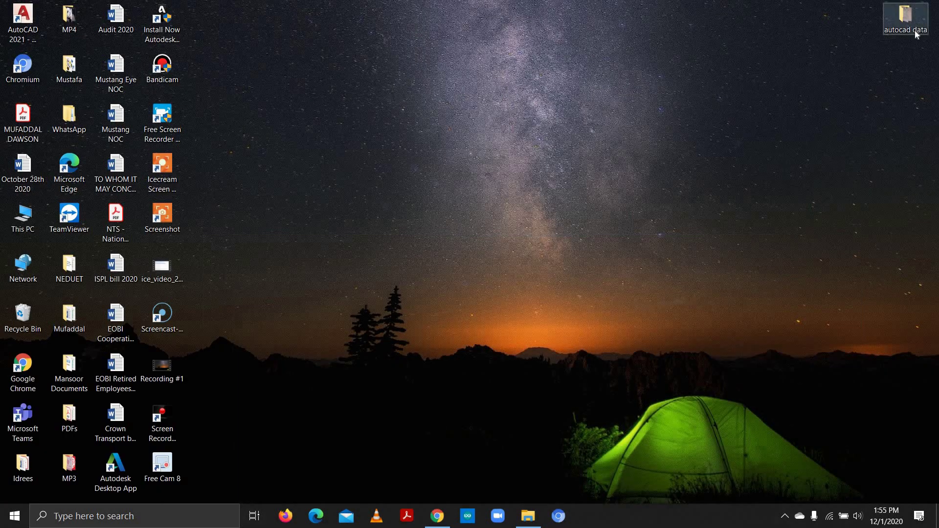
double_click(916, 33)
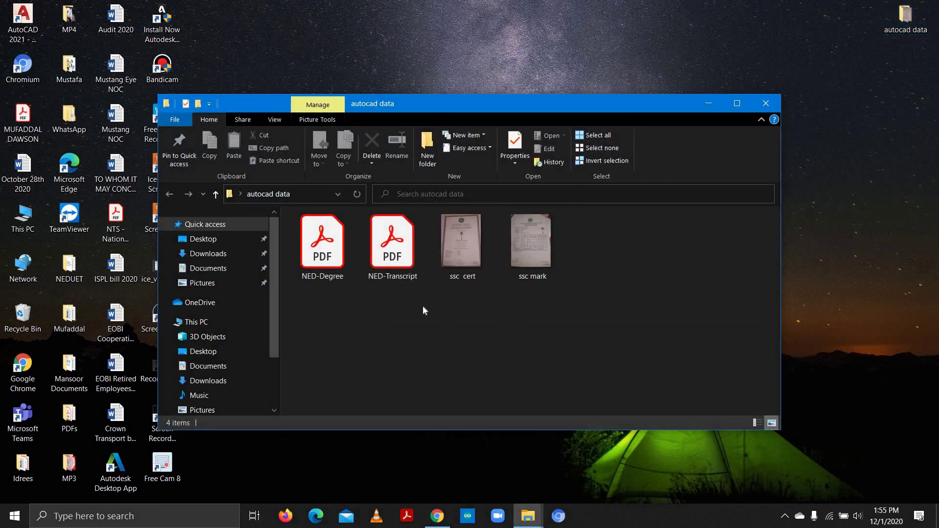
drag(465, 286, 223, 374)
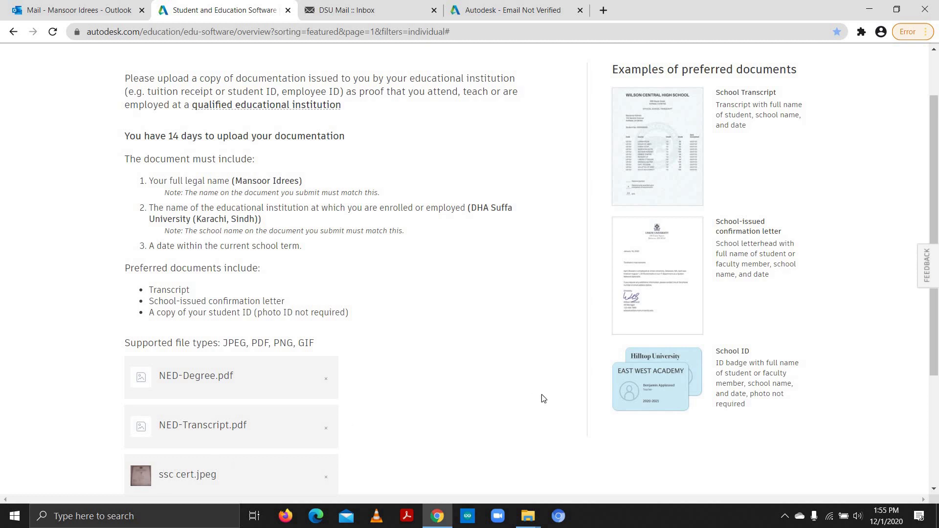
Submit the three uploaded proof documents to start the educational eligibility verification.
drag(936, 125, 937, 174)
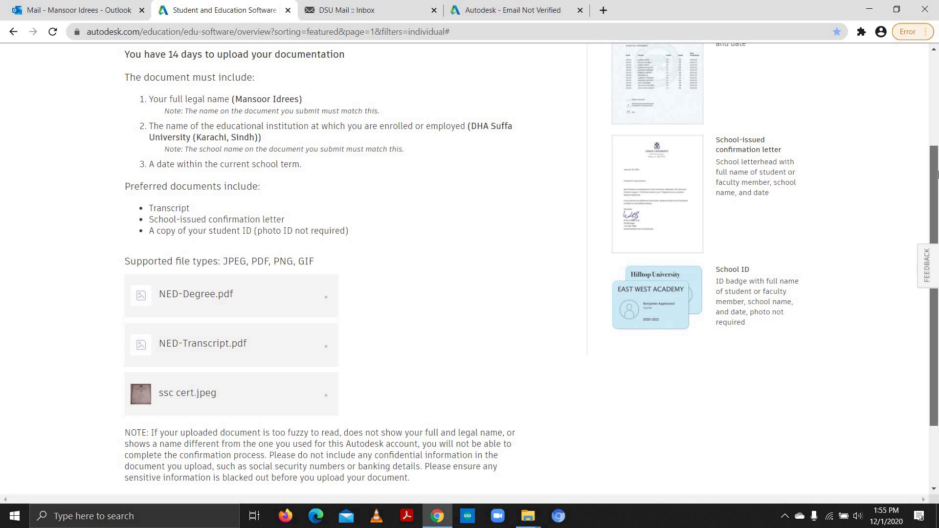
scroll(937, 174, down, 2)
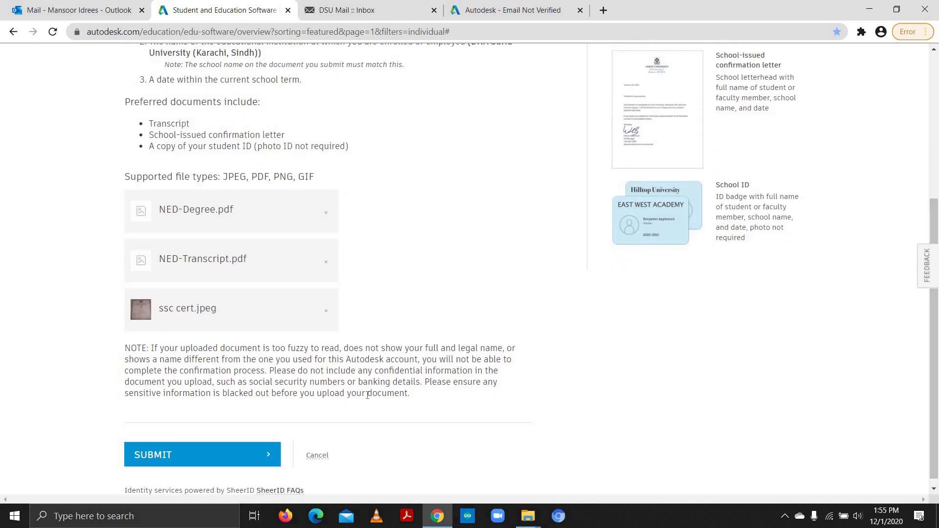
click(271, 461)
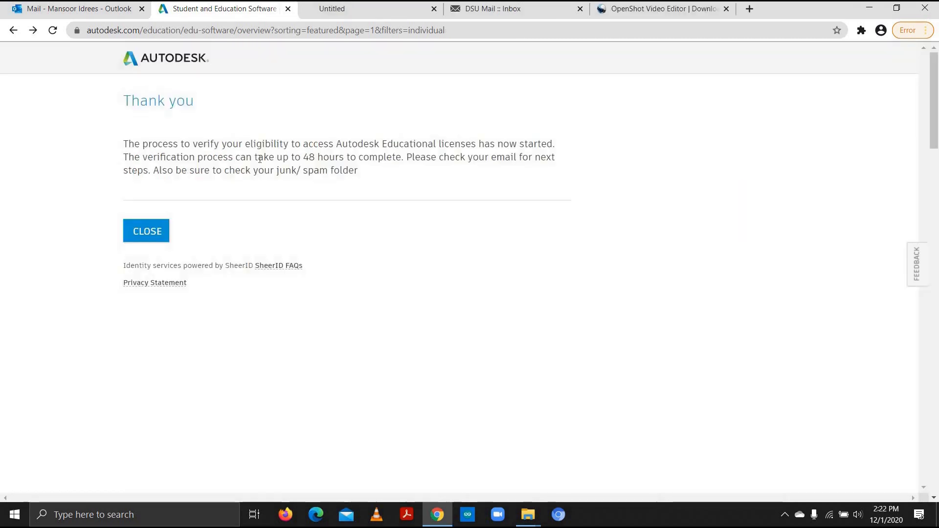
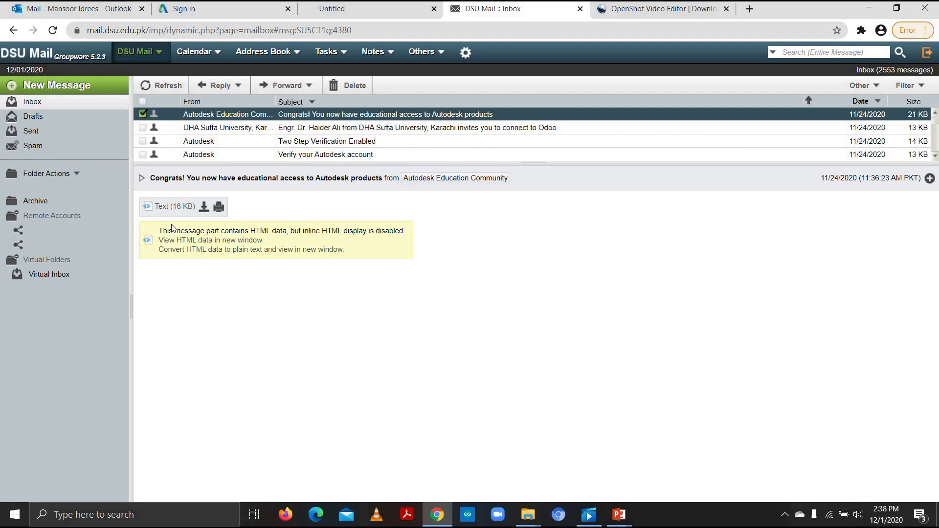
Open the email's HTML in a new window and follow its GET PRODUCTS link to Autodesk.
click(190, 242)
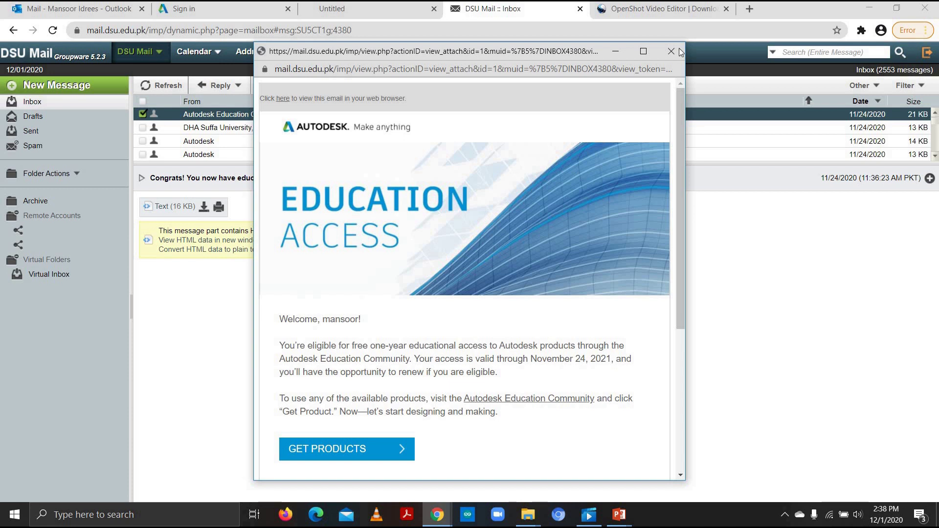
click(618, 65)
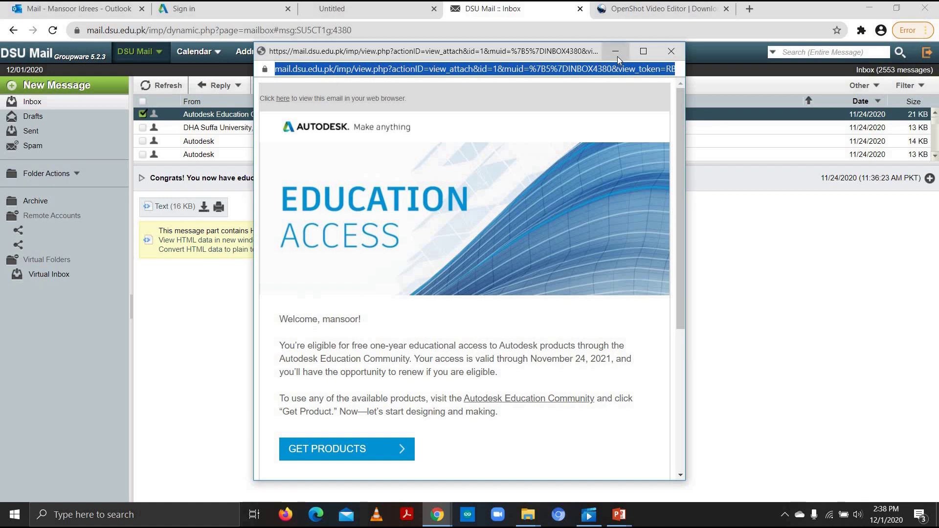
click(354, 441)
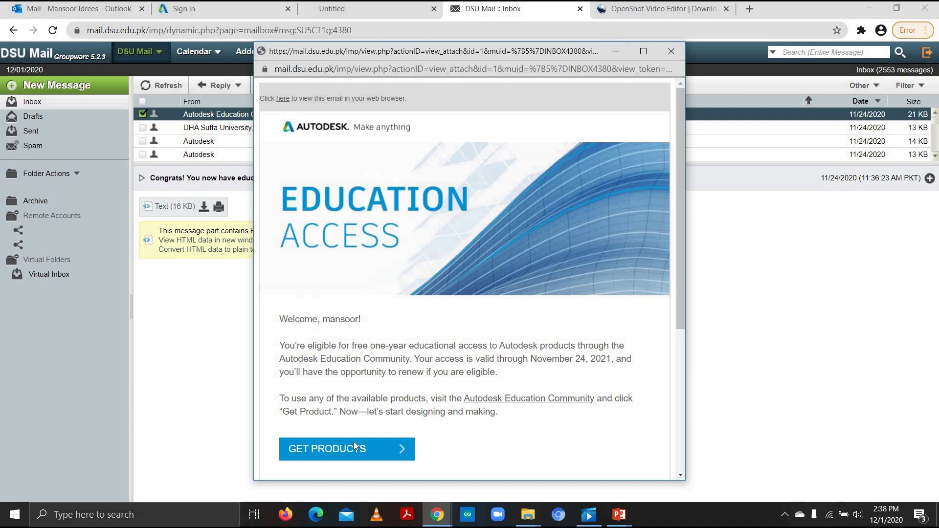
click(358, 449)
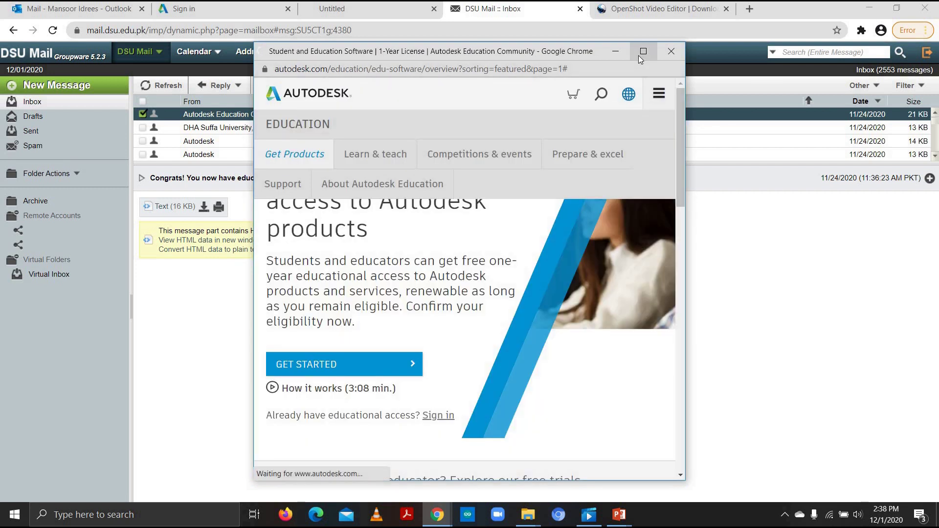
Maximize the Autodesk window and enter the student's university e-mail on the sign-in page.
click(641, 54)
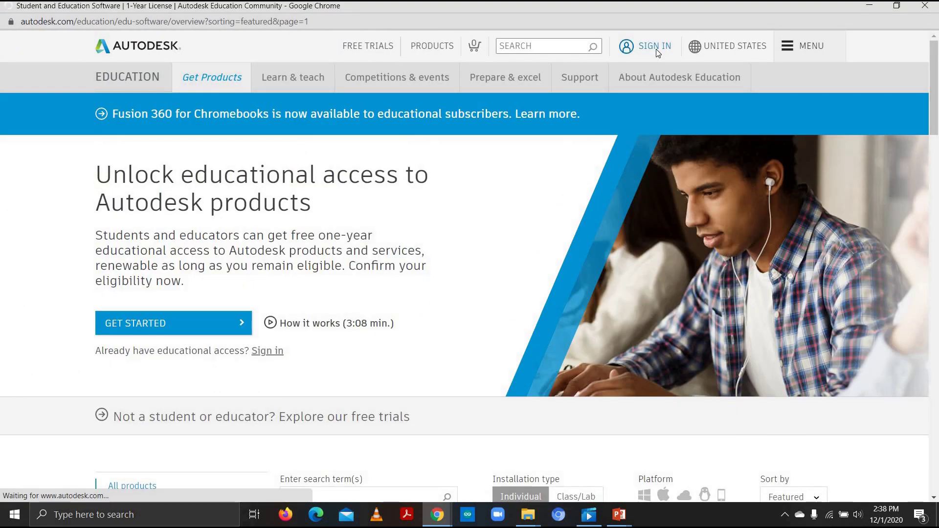
click(640, 50)
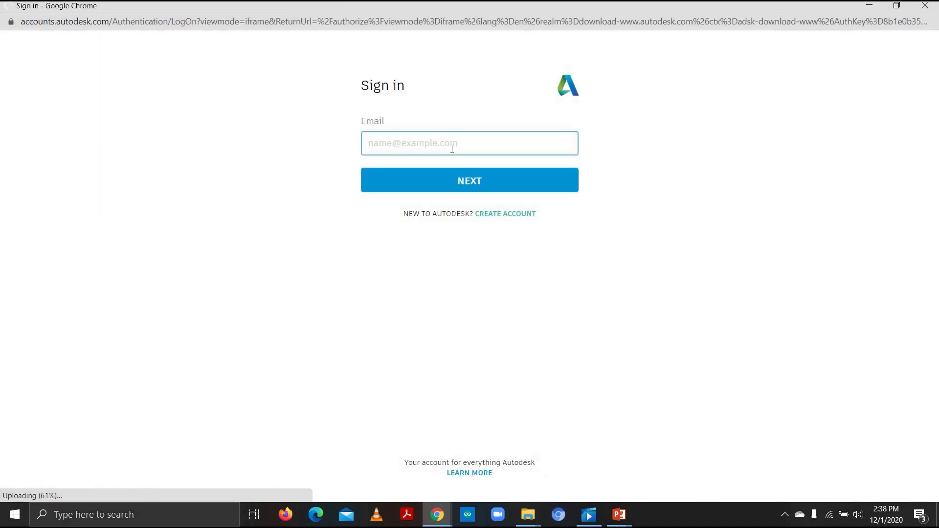
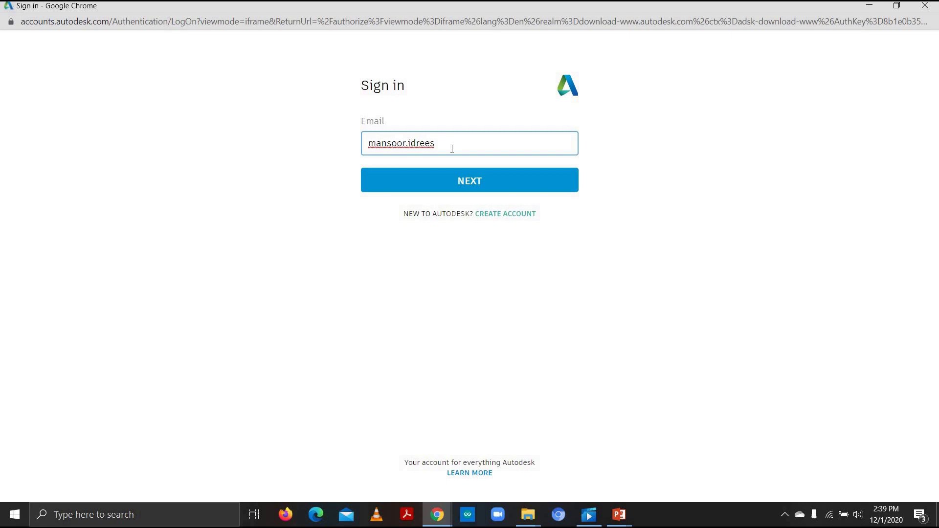
click(446, 179)
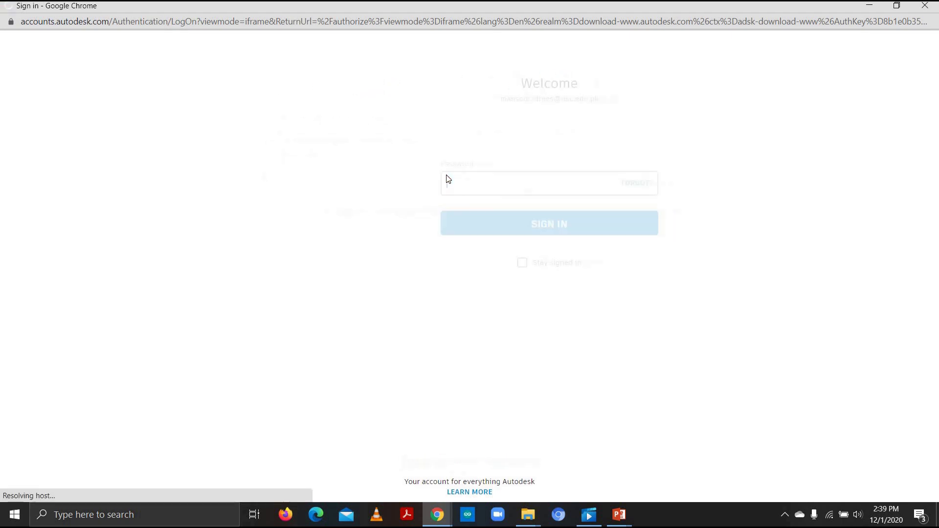
Enter the account password, correcting a typo, and sign in.
text(•••••••)
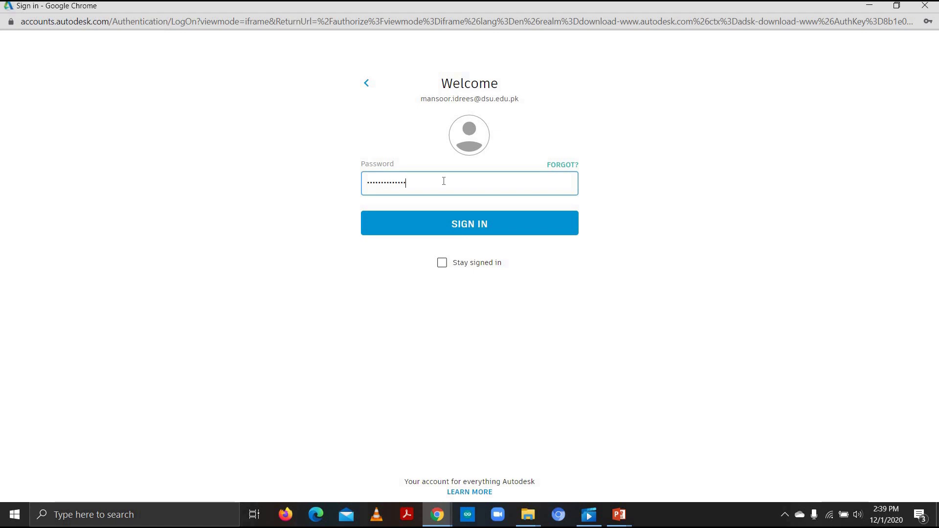
key(BackSpace)
key(BackSpace)
key(BackSpace)
key(BackSpace)
key(BackSpace)
key(BackSpace)
key(BackSpace)
key(BackSpace)
key(BackSpace)
key(BackSpace)
key(BackSpace)
key(BackSpace)
key(BackSpace)
text(•••••••••)
key(Return)
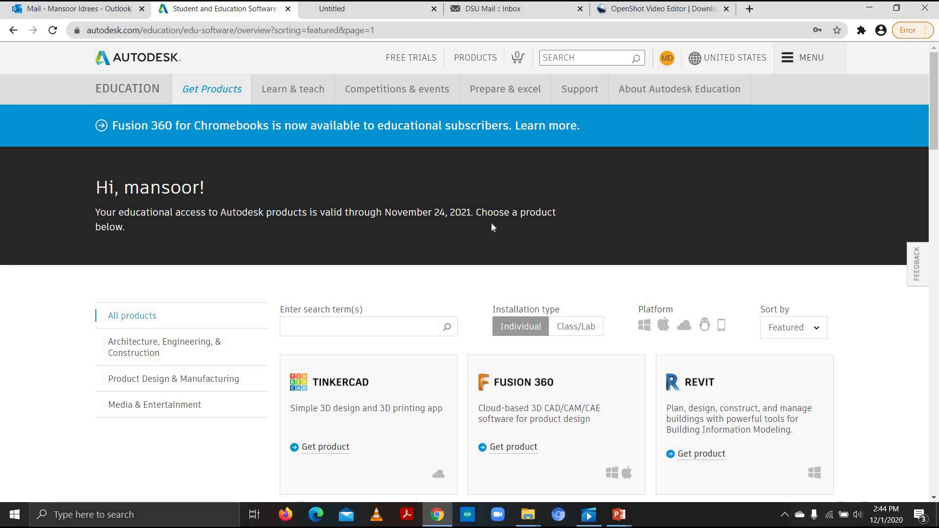
Choose Install for AutoCAD 2021 (Windows, English) and accept the terms to start the download.
scroll(611, 223, down, 6)
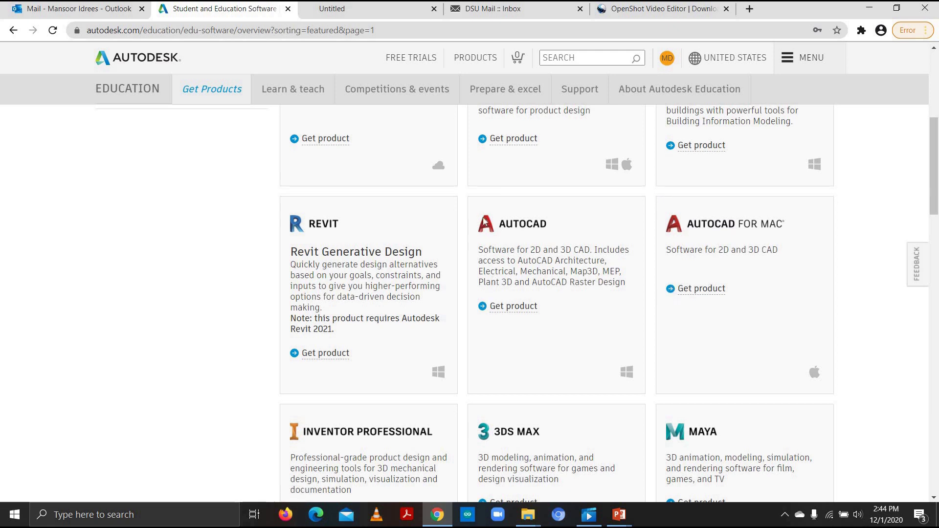
click(484, 307)
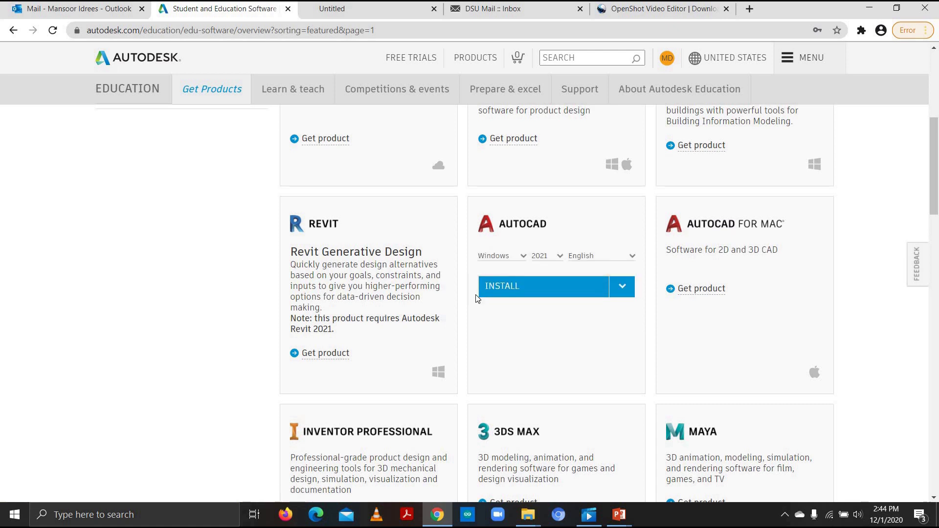
click(628, 292)
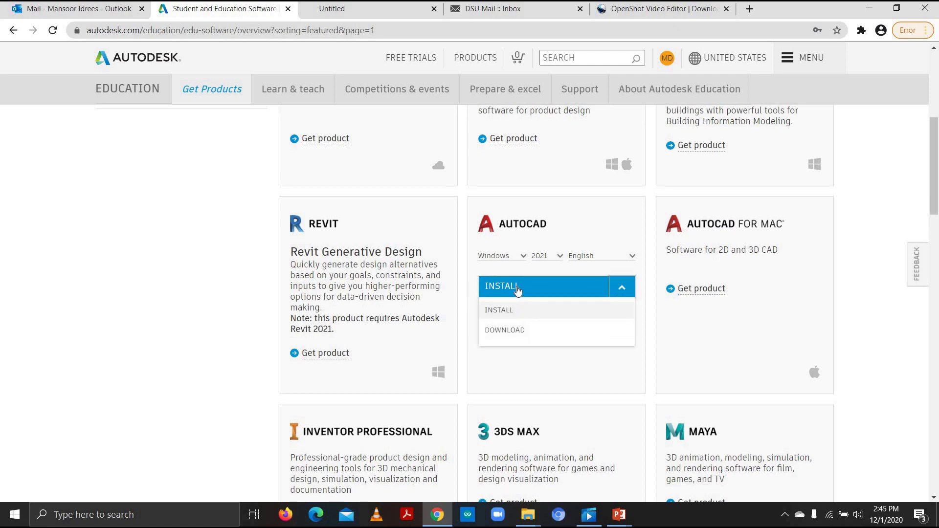
click(510, 317)
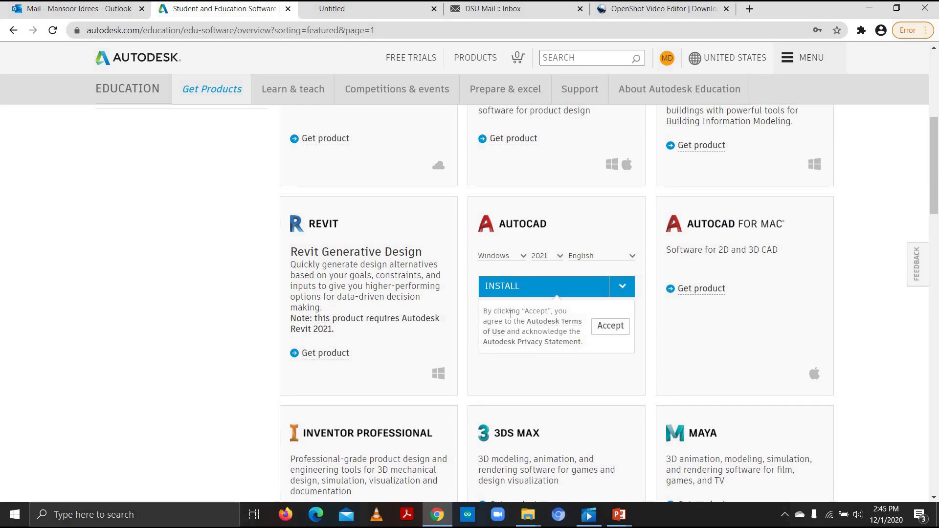
click(601, 325)
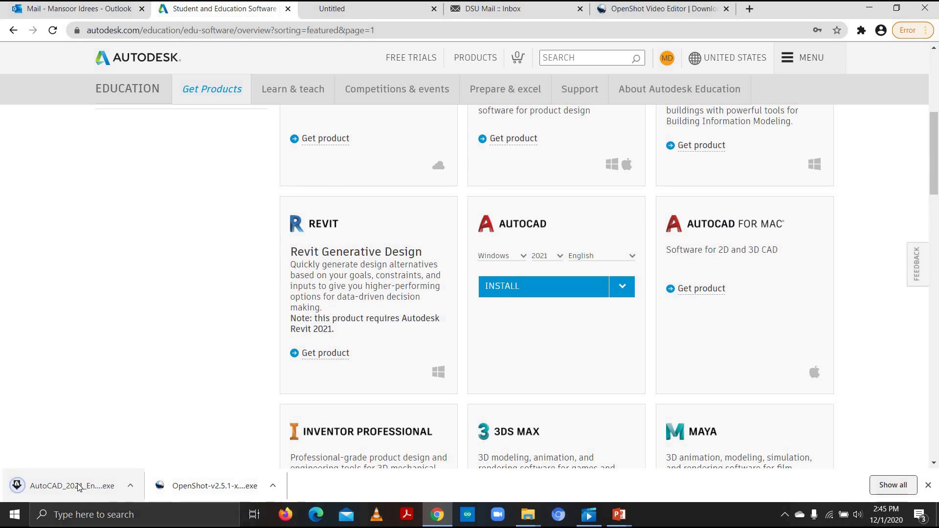
Run the downloaded AutoCAD installer and bring its Configure Installation window to the front.
click(79, 486)
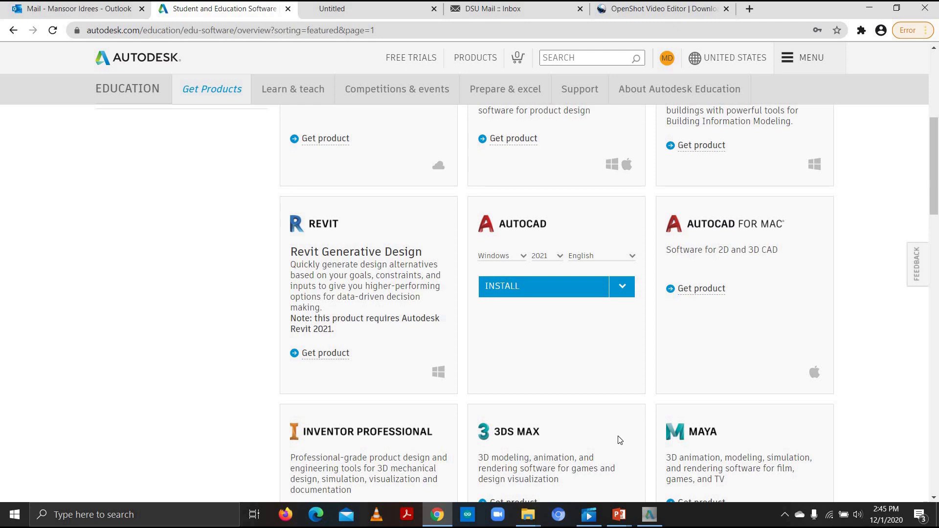
click(650, 515)
click(653, 521)
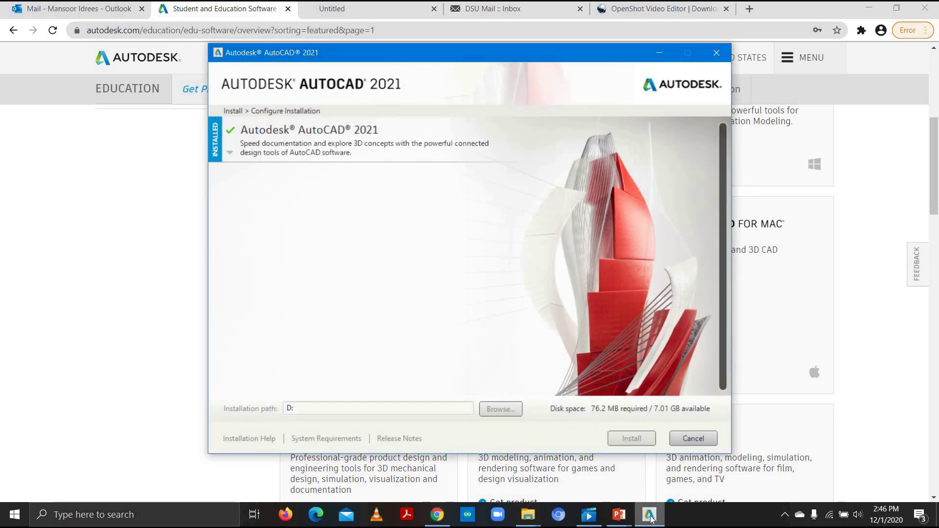